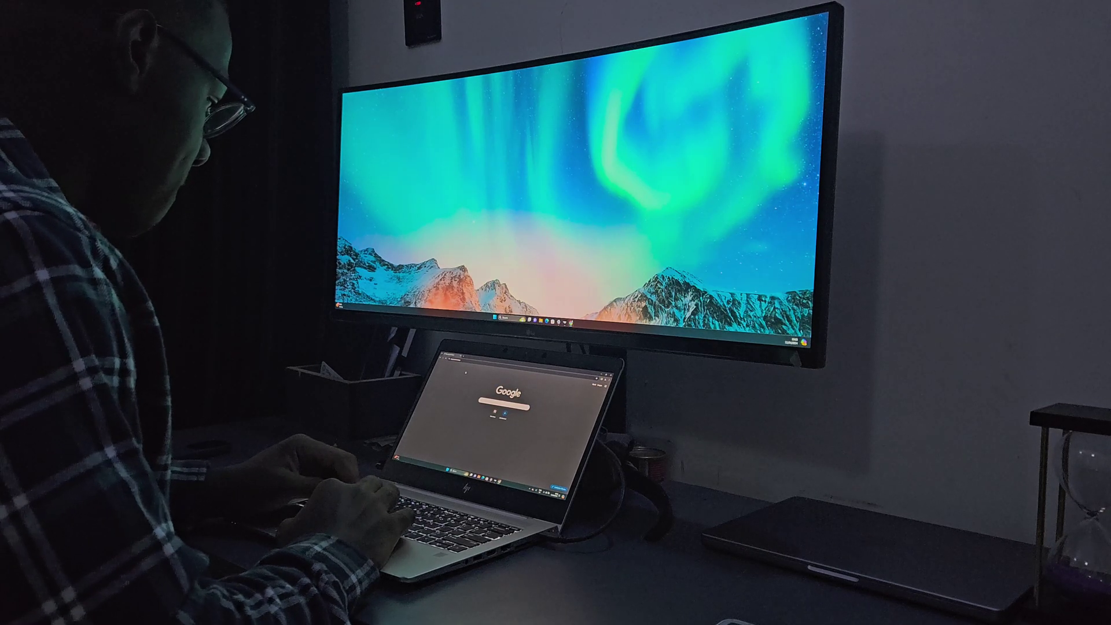
Open a blank browser page and the Windows Display settings to extend onto the external monitor
key("Return")
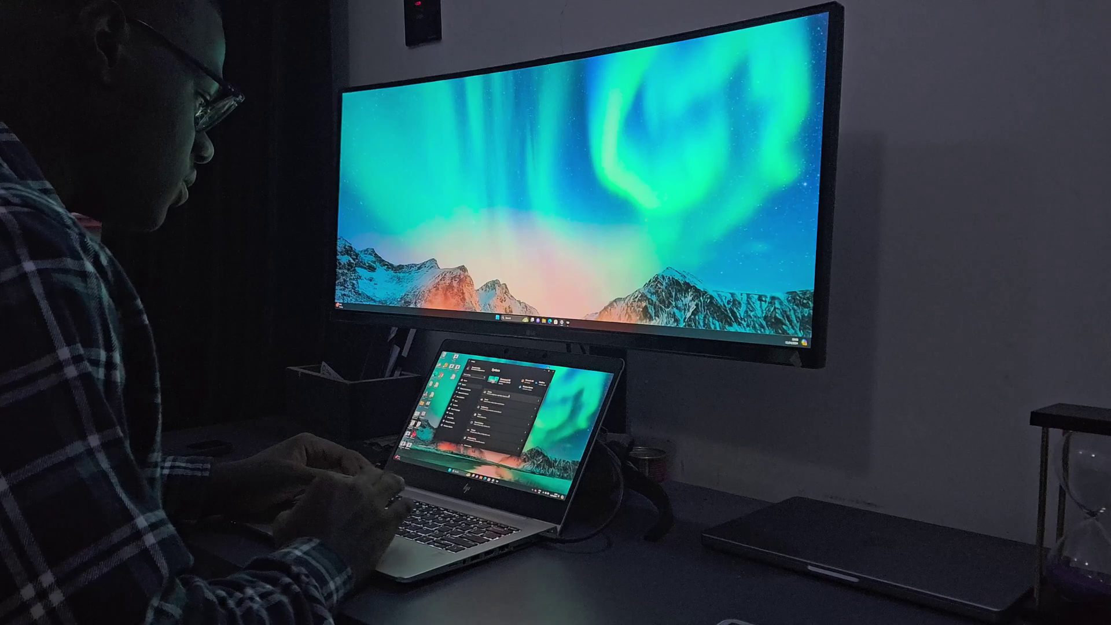
left_click(498, 392)
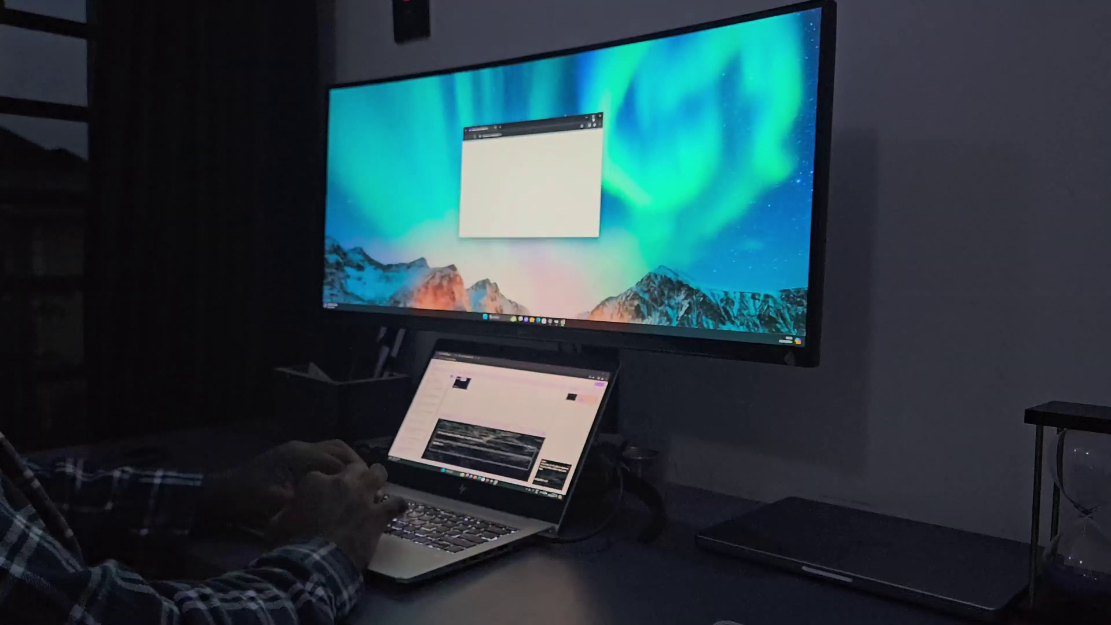
Maximize Chrome on the external monitor and show the output page full screen
left_click(594, 118)
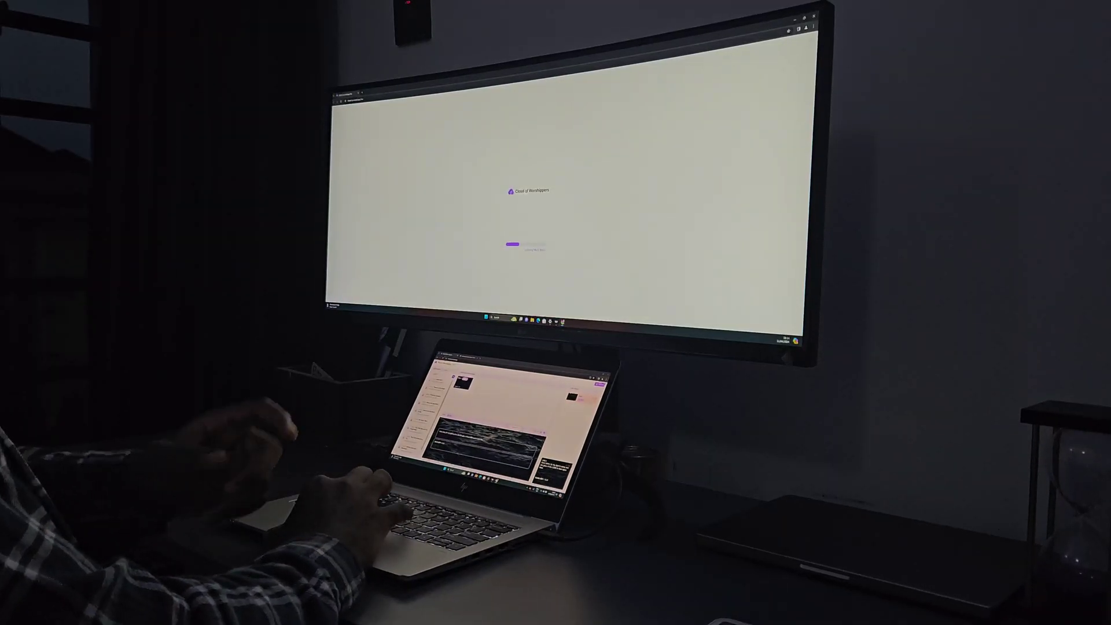
left_click(813, 26)
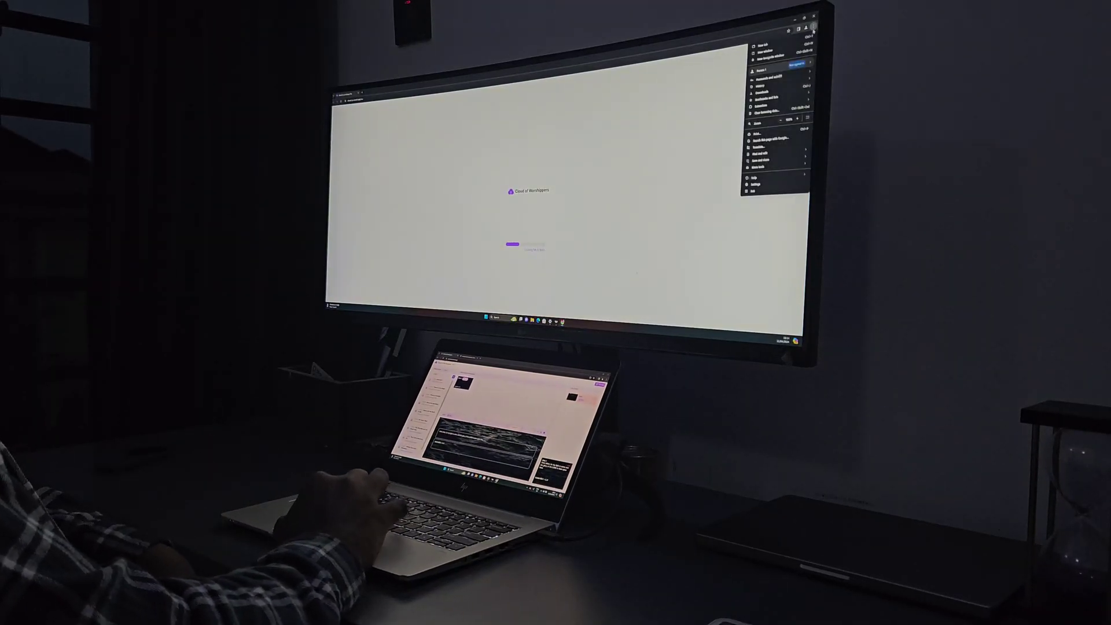
left_click(807, 118)
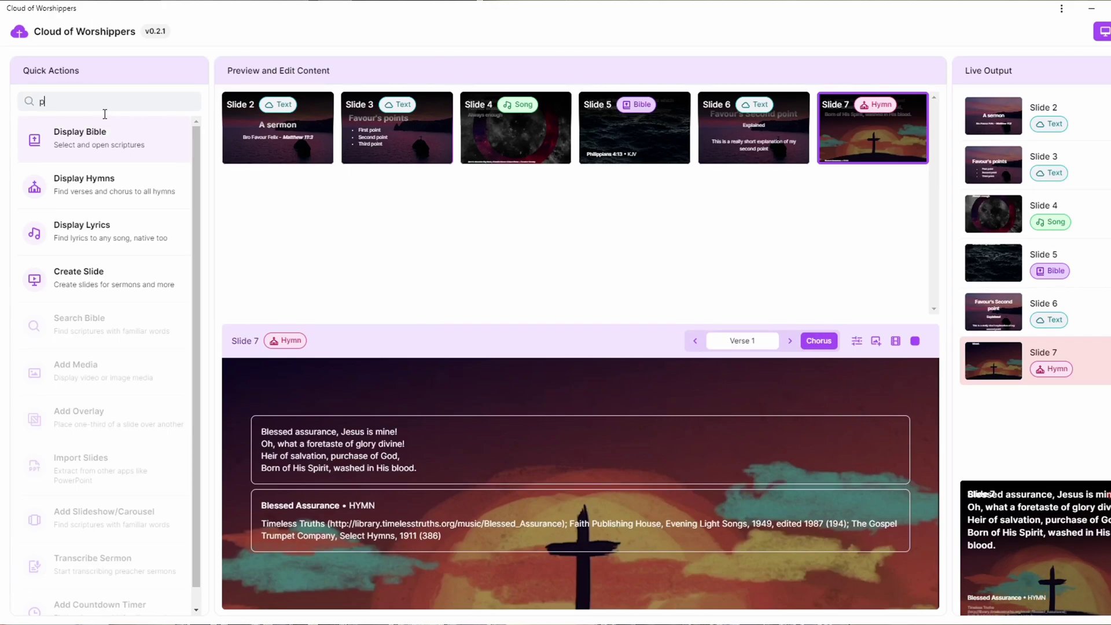
Step the Philippians 4 Bible slide forward three verses to Philippians 4:16
type("hil 4:13")
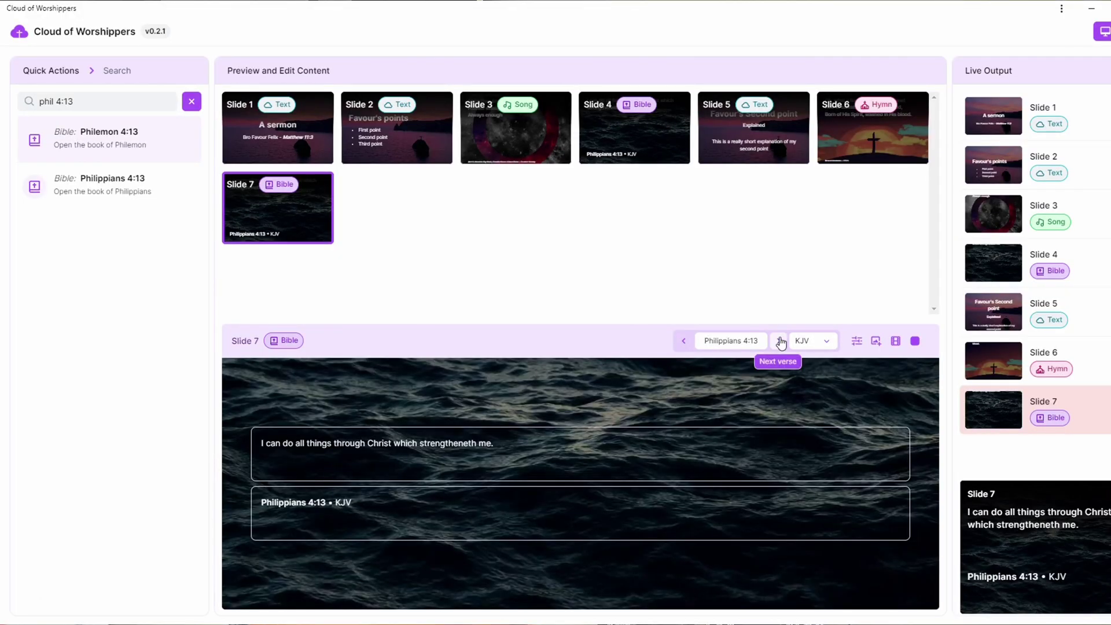
left_click(777, 343)
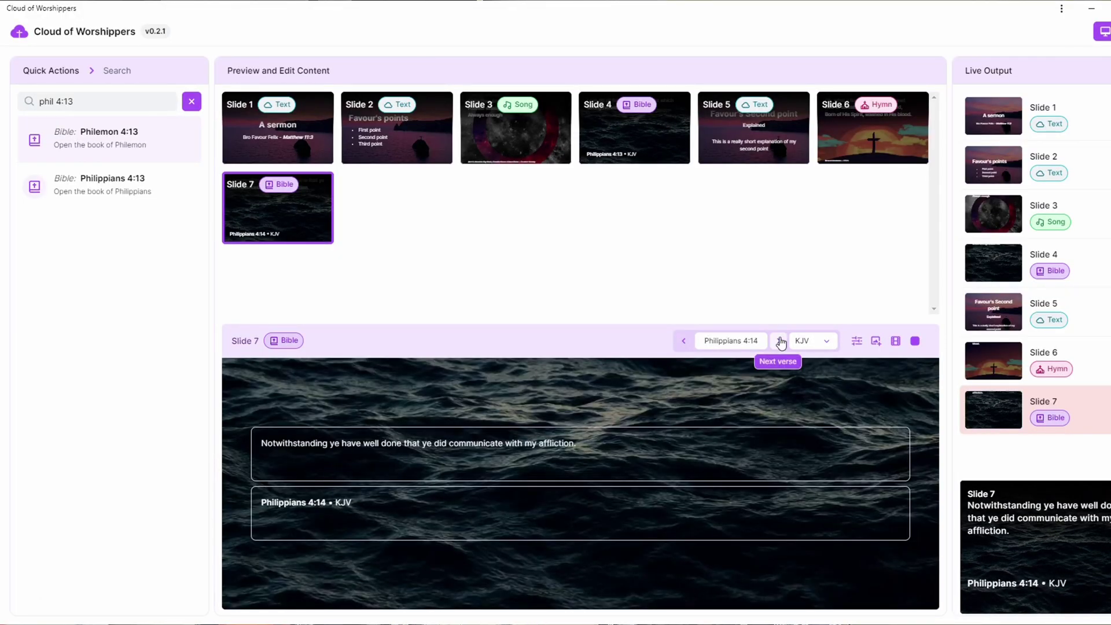
left_click(780, 342)
left_click(780, 342)
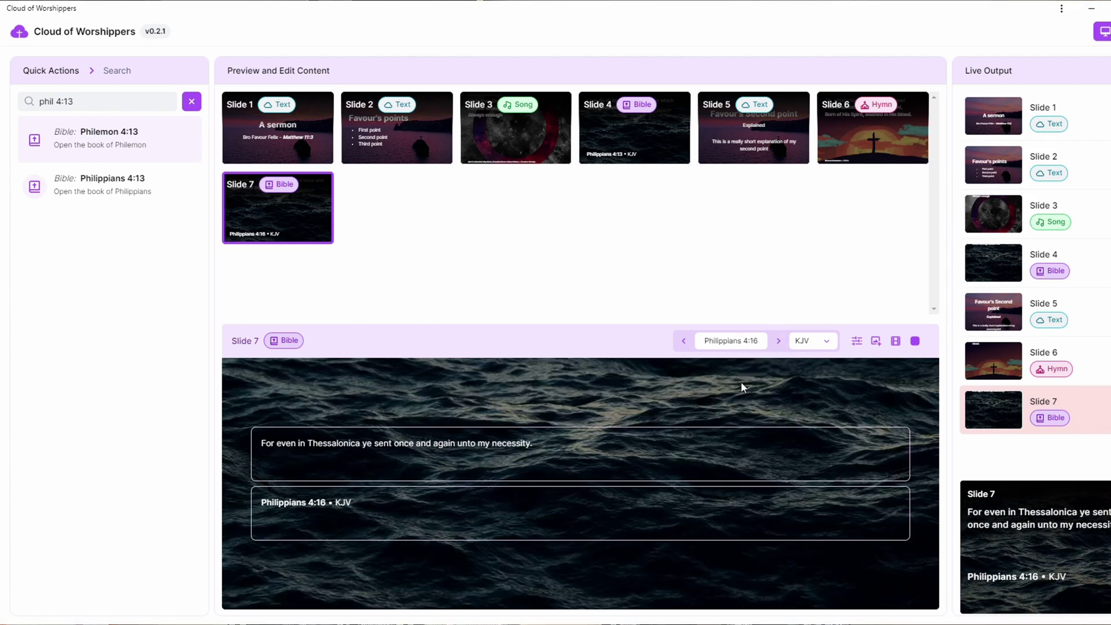
Edit the verse reference to Philippians 2:13 and apply it
key("BackSpace")
type("2")
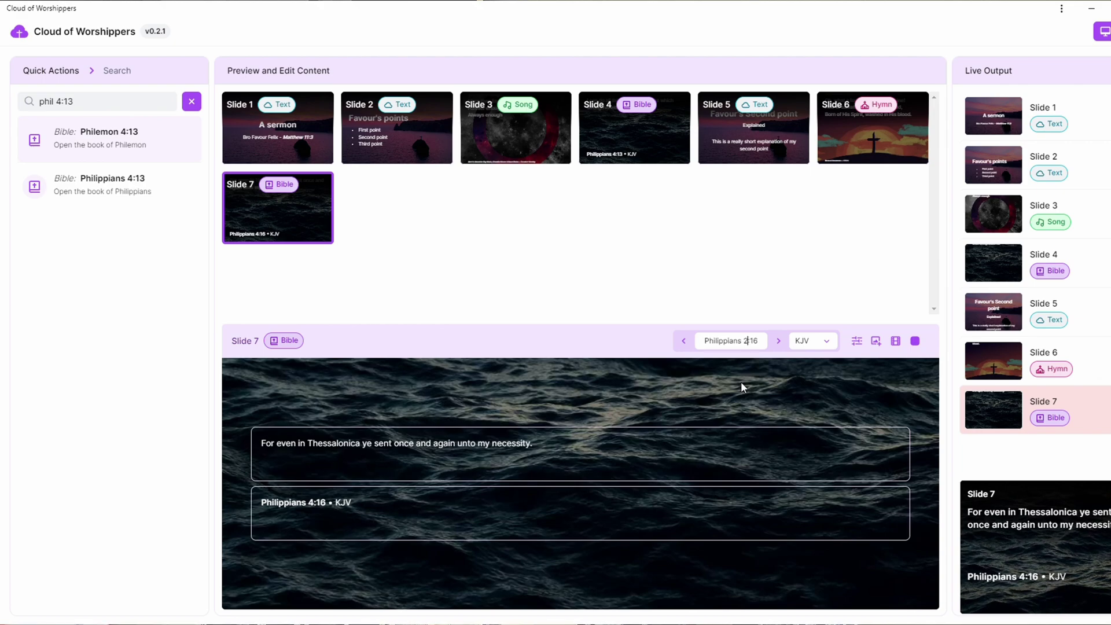
key("End")
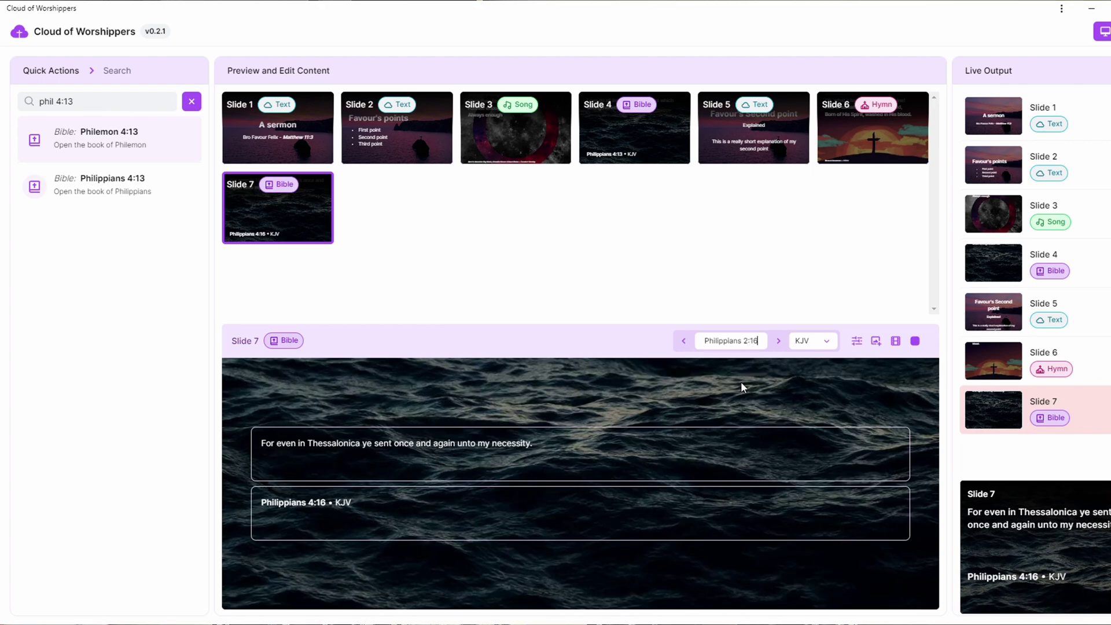
key("Return")
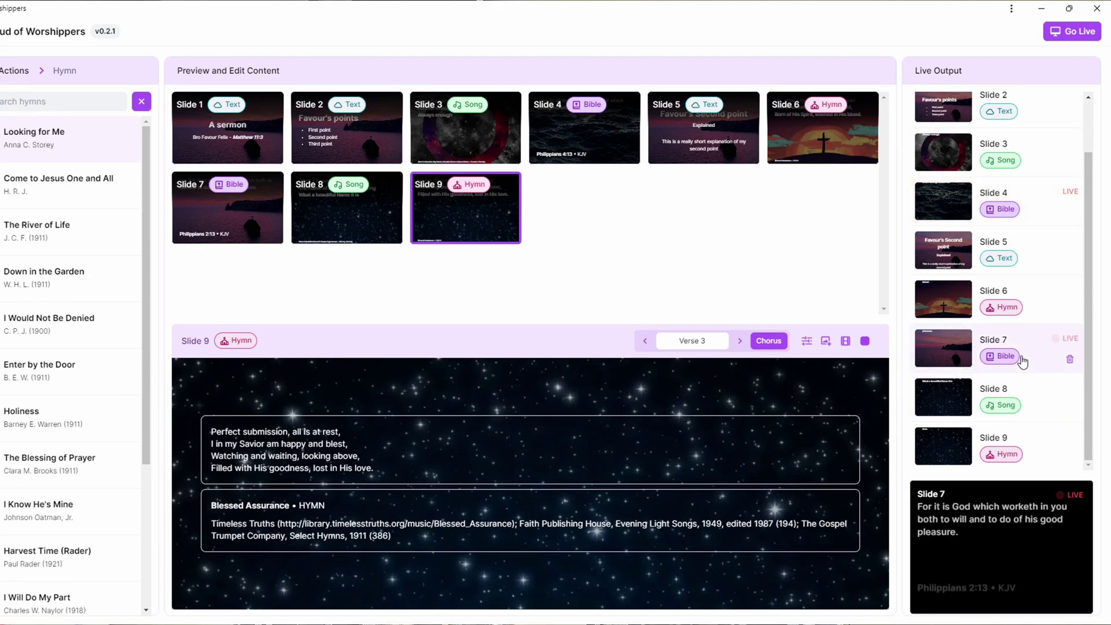
Send the Slide 8 song live from the Live Output panel
left_click(1012, 398)
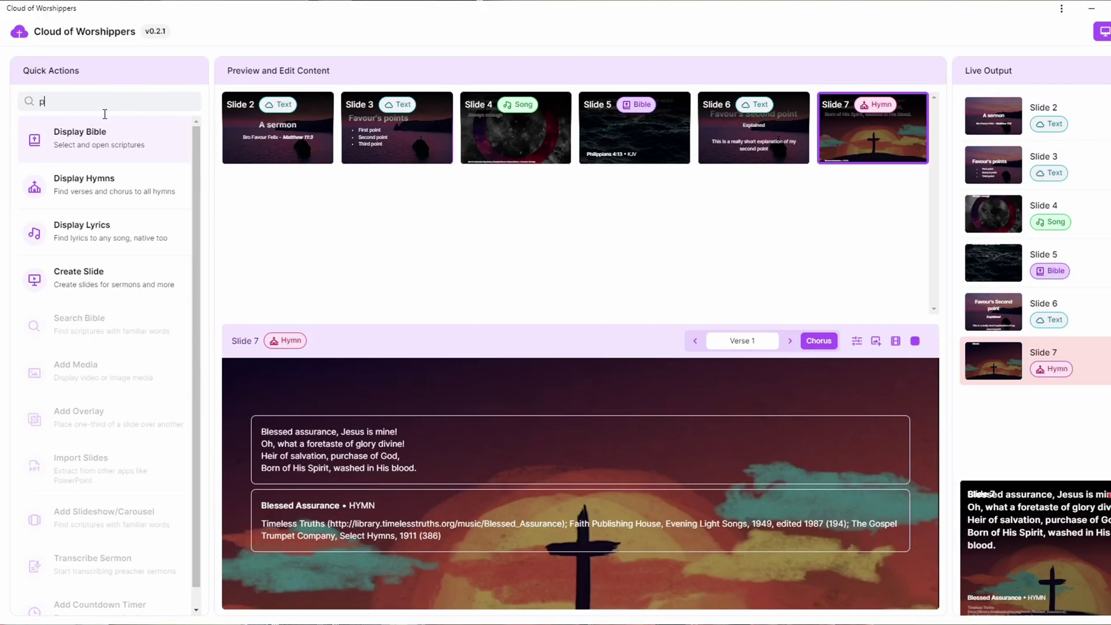
Create a Philippians 4:13 Bible slide from the Quick Actions search 'phil 4:'
type("hil")
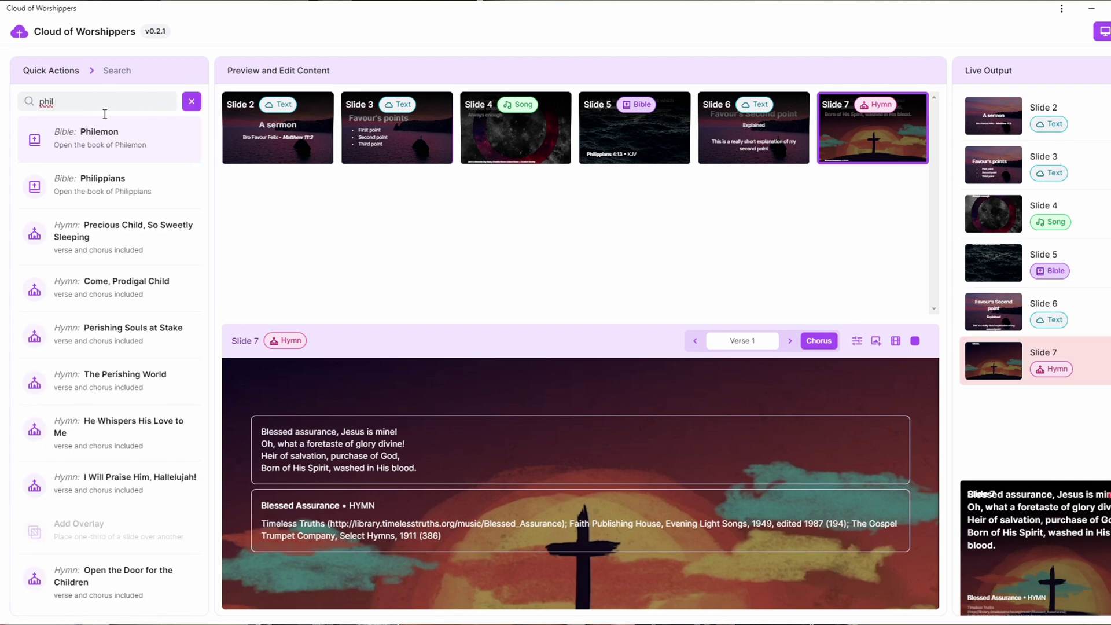
type(" 4:13")
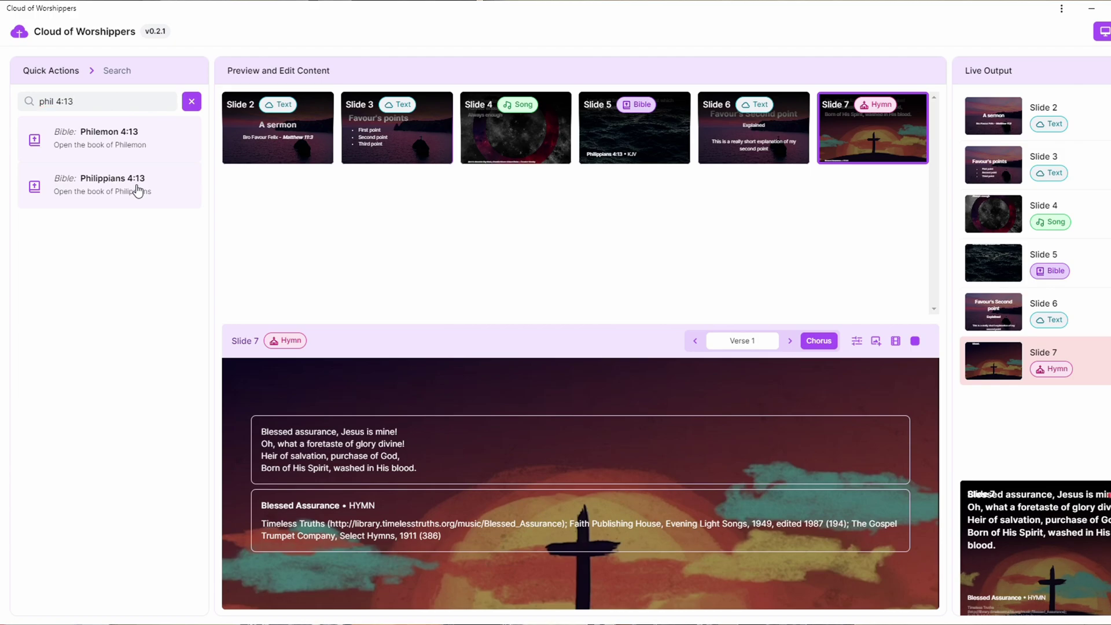
key("Return")
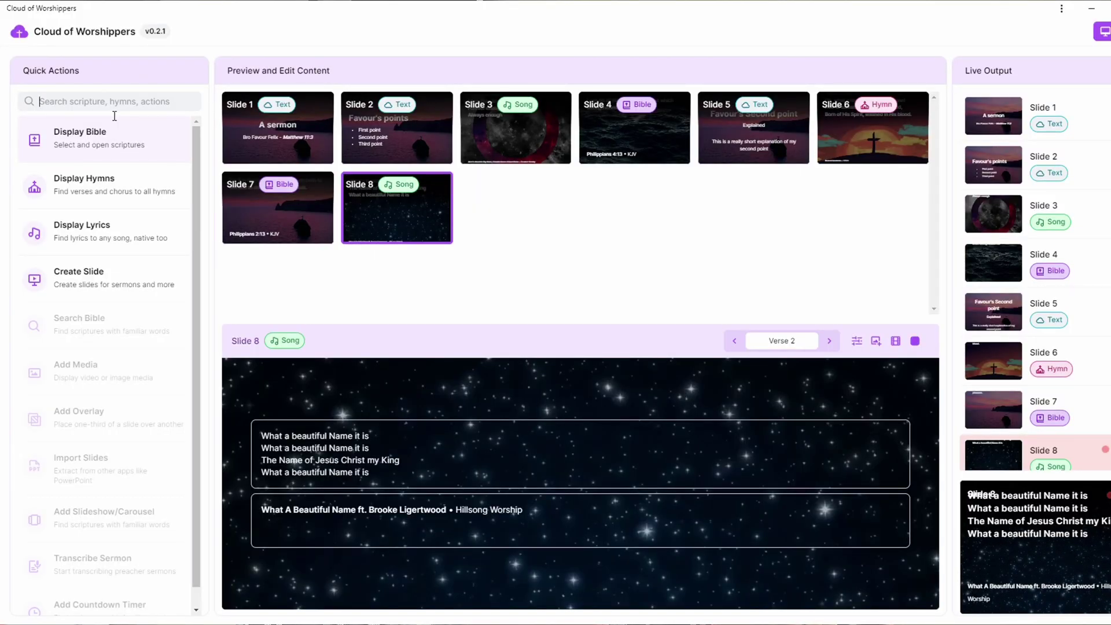
Add the Blessed Assurance hymn slide via a 'blessed ass' search and advance it to verse 3
left_click(115, 115)
type("bles")
type("sed ass")
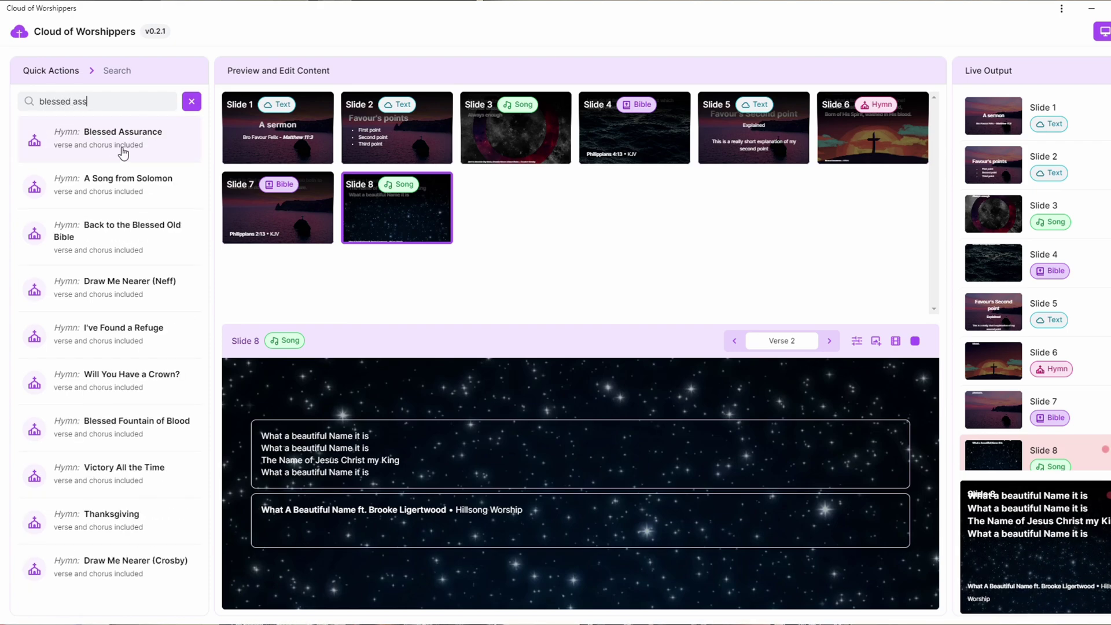
left_click(123, 152)
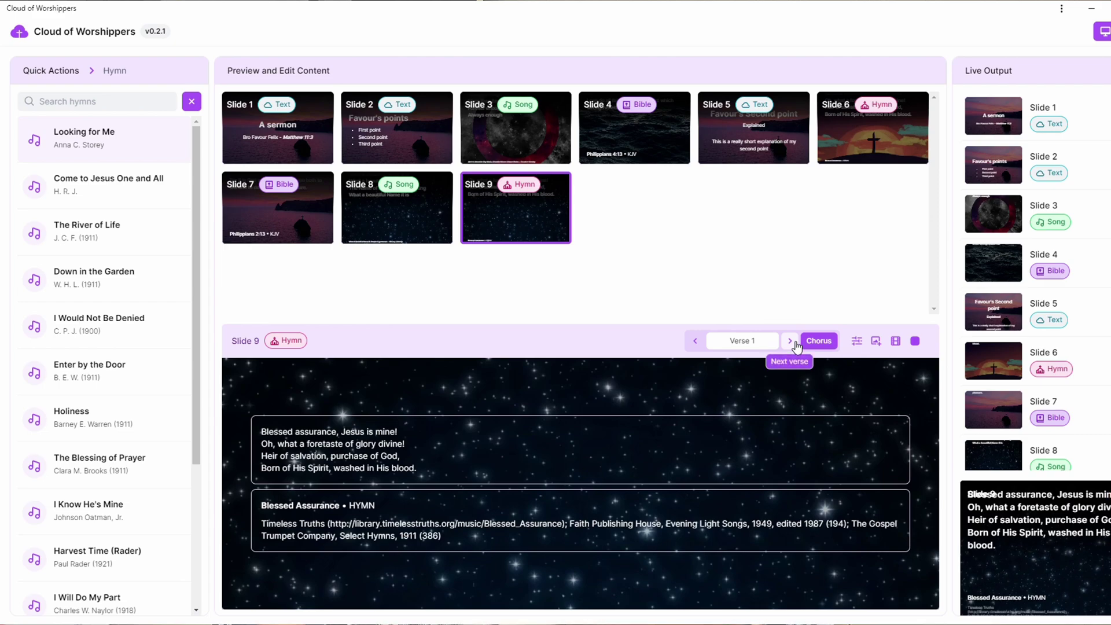
left_click(796, 344)
left_click(796, 344)
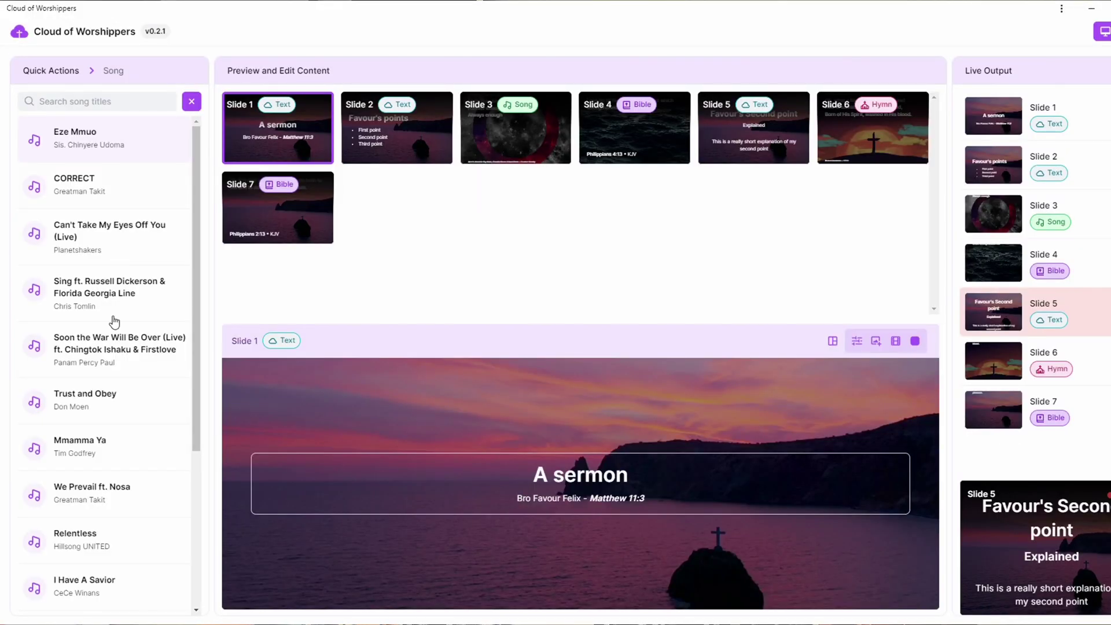
scroll(113, 321, "down", 3)
Scroll the song list and search the library for 'What A Beautiful Name'
scroll(112, 324, "down", 3)
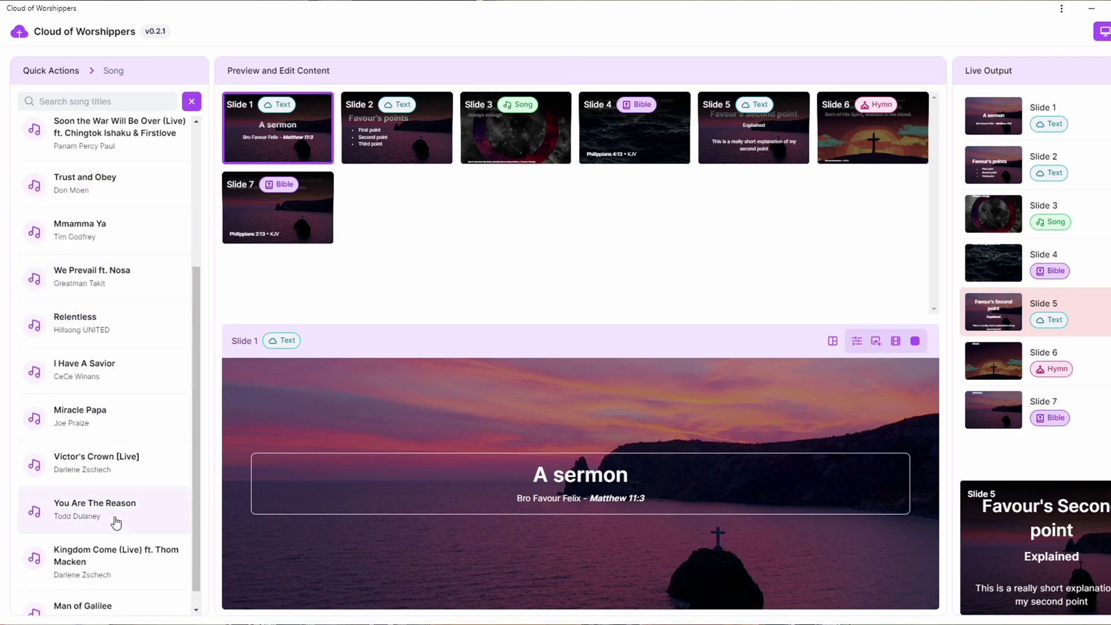
scroll(115, 522, "down", 1)
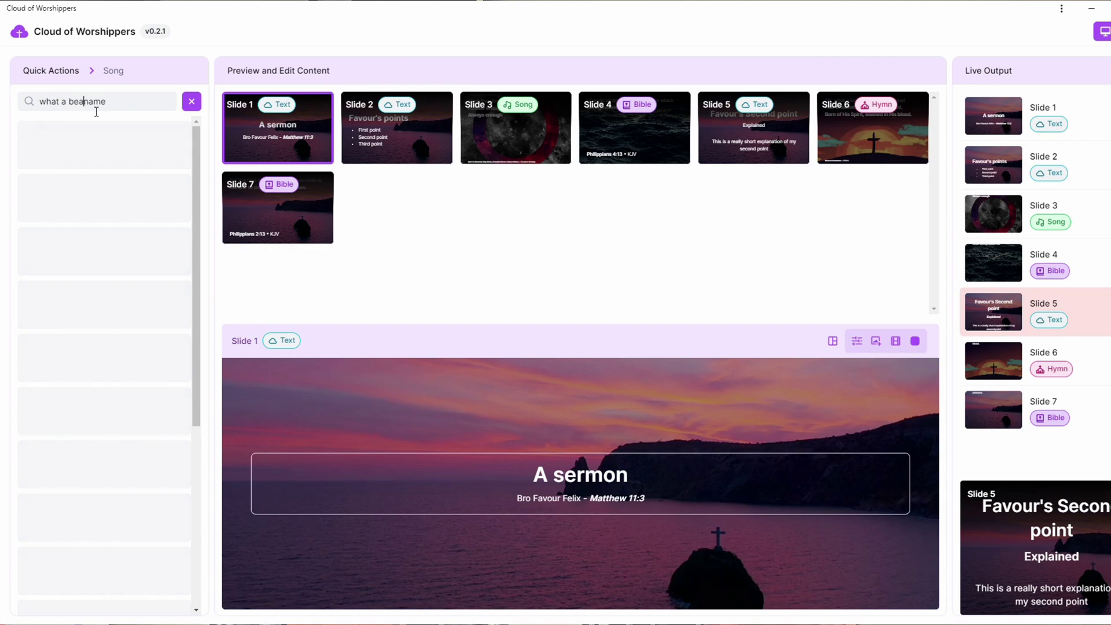
type("utiful")
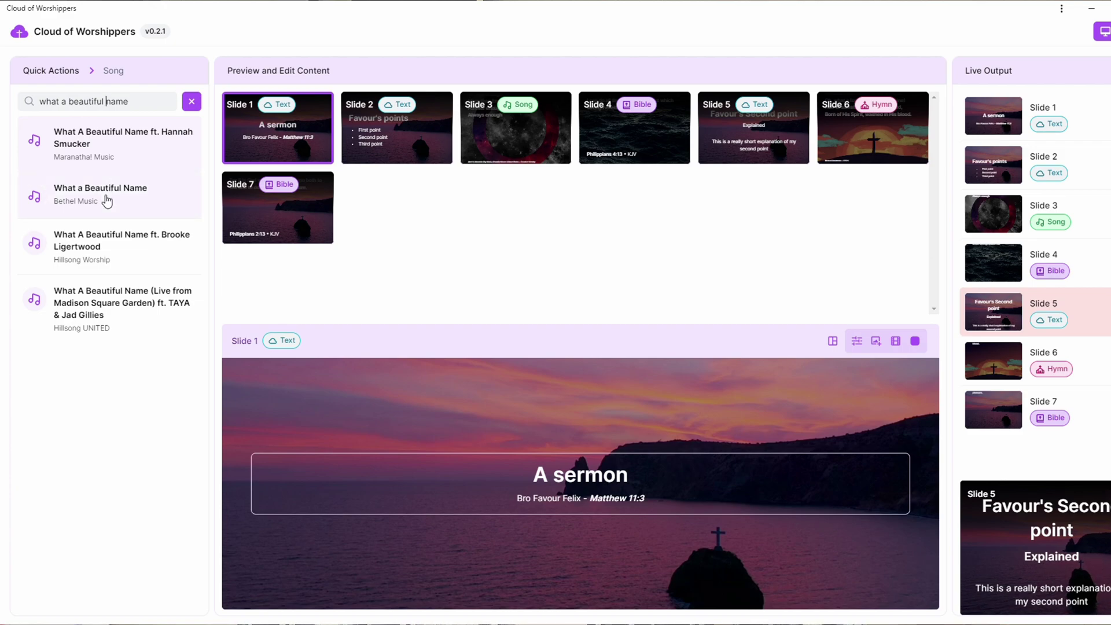
Add the Hillsong Worship 'What A Beautiful Name' song slide and step it to verse 3
left_click(126, 247)
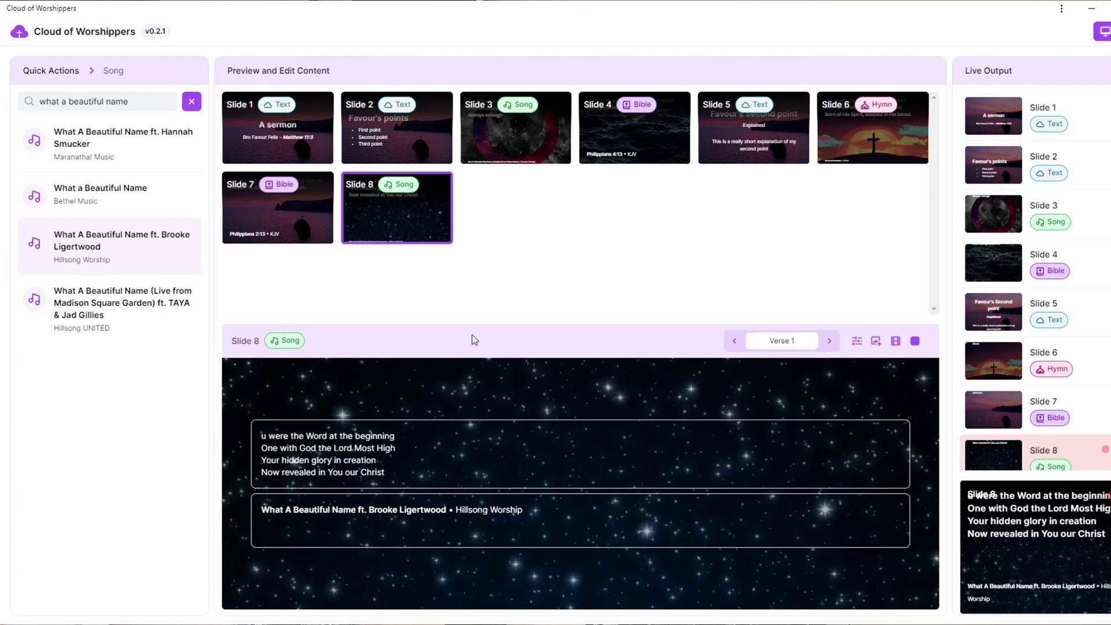
left_click(830, 343)
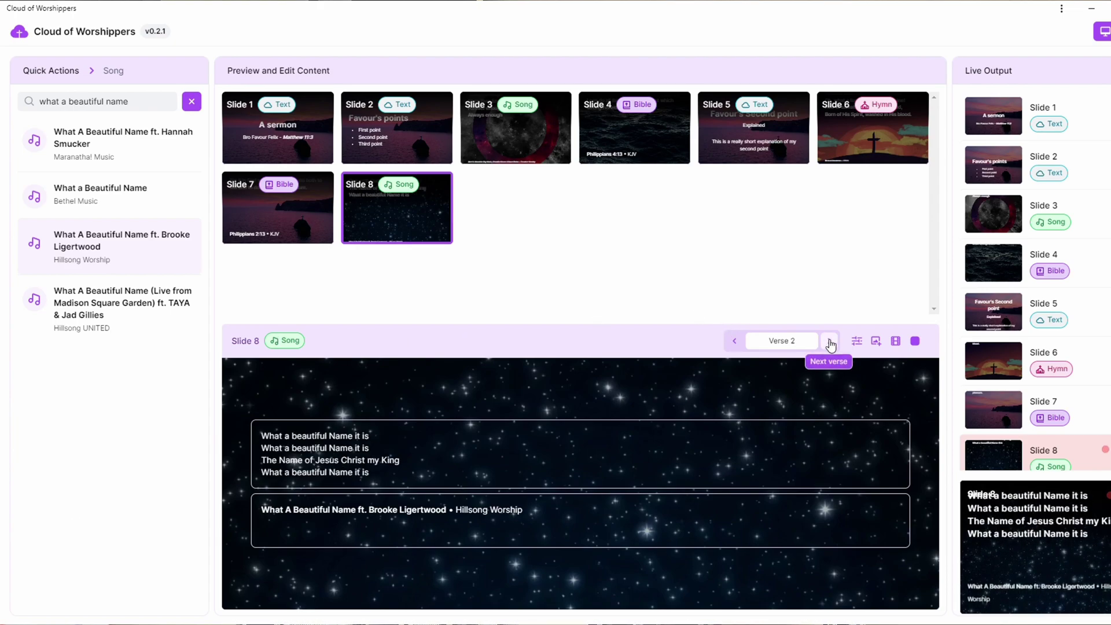
left_click(830, 344)
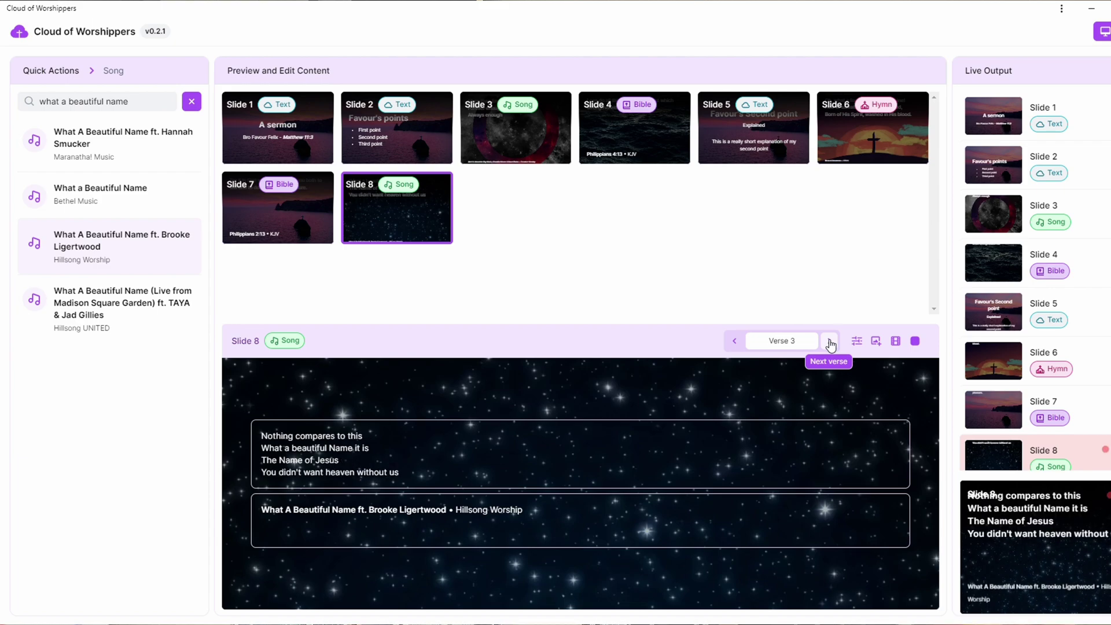